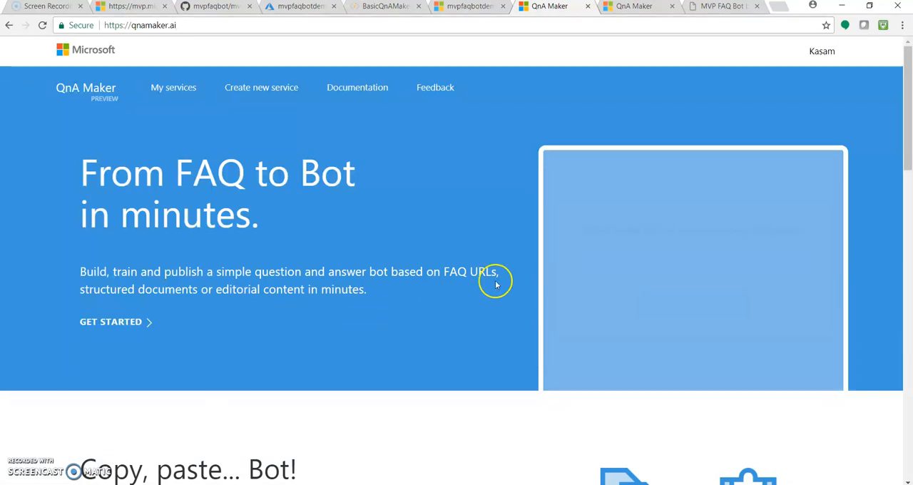
Glance at the MVP FAQ Bot chat page, then return to the QnA Maker site
{"action": "left_click", "coordinate": [722, 7]}
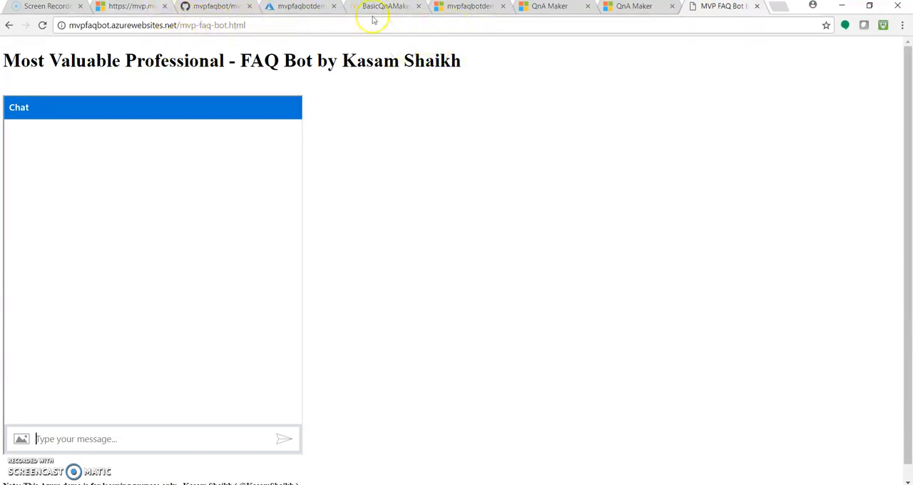
{"action": "left_click", "coordinate": [555, 7]}
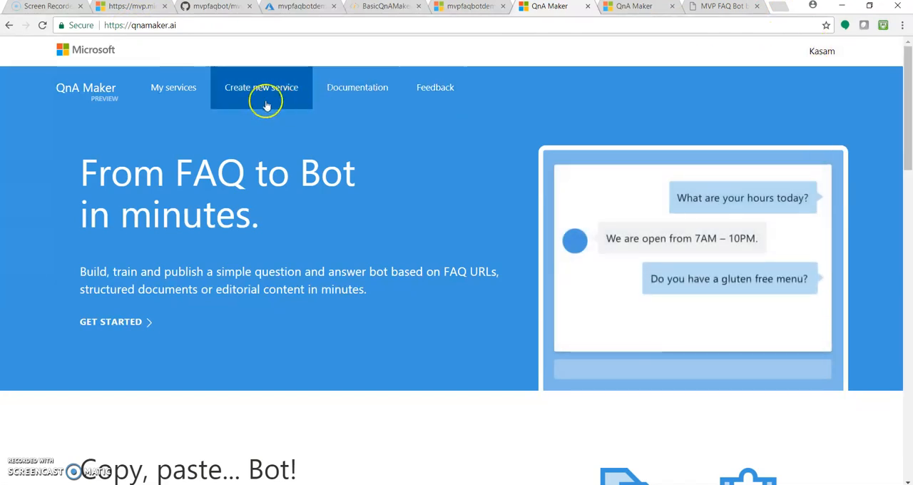
From My services, open the mvpfaqbot knowledge base for editing
{"action": "left_click", "coordinate": [172, 91]}
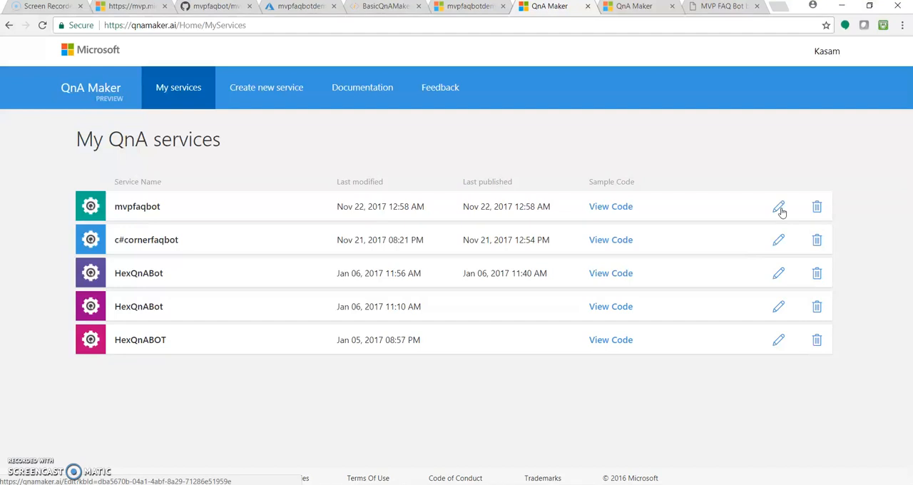
{"action": "left_click", "coordinate": [779, 207]}
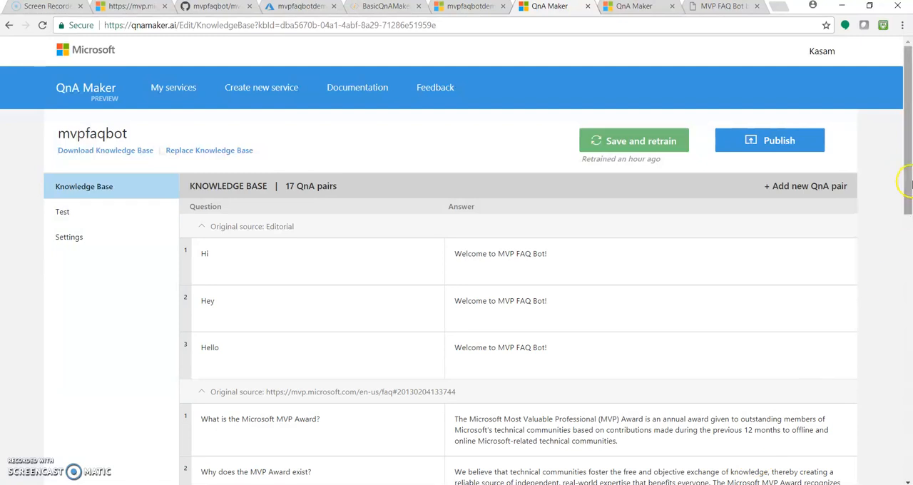
{"action": "left_click_drag", "start_coordinate": [908, 184], "coordinate": [883, 187]}
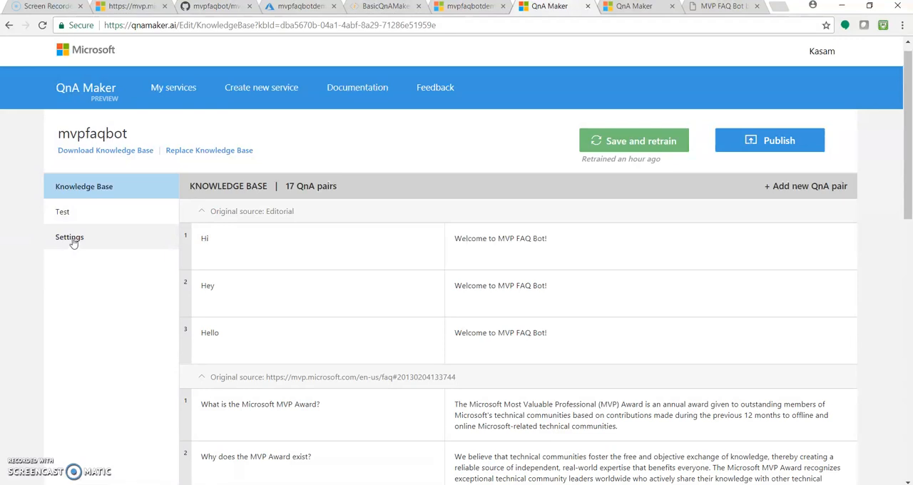
Show the mvpfaqbot Settings page with its URL and file sources
{"action": "left_click", "coordinate": [72, 239]}
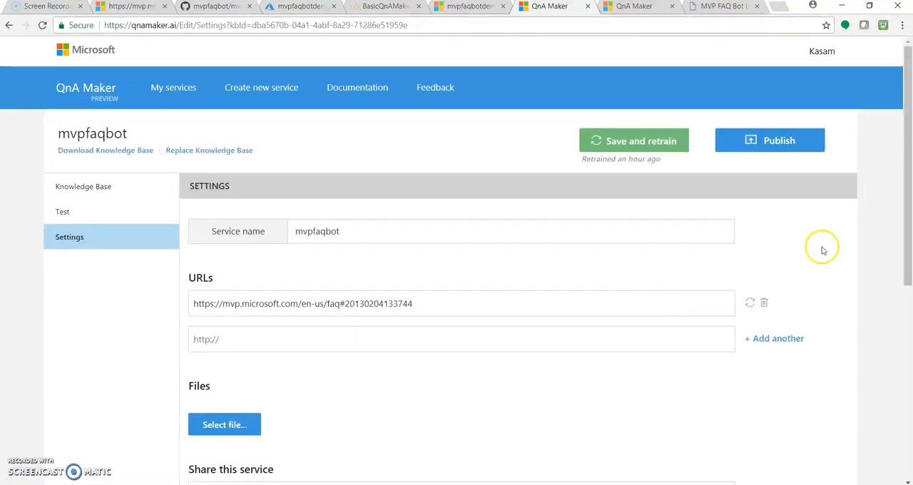
{"action": "left_click_drag", "start_coordinate": [907, 203], "coordinate": [907, 255]}
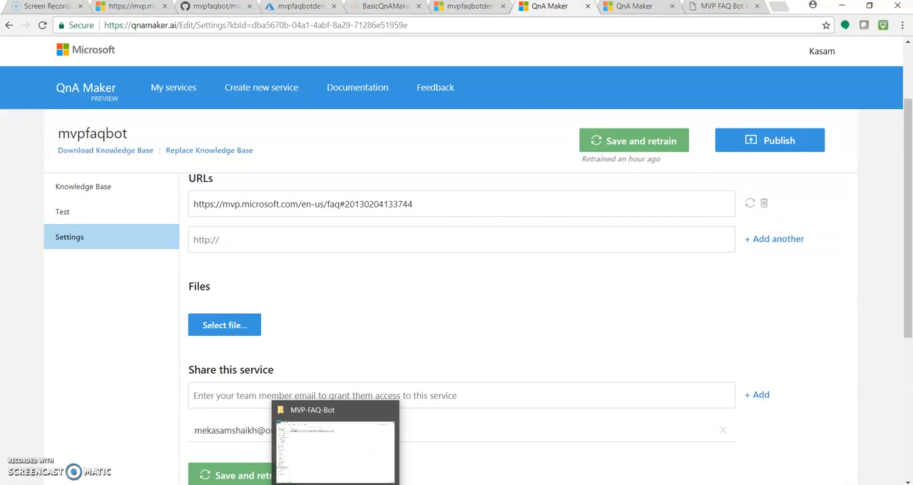
Fix the first question in ExampleFile.tsv to ask how many languages are in the world, then save and close WordPad
{"action": "left_click", "coordinate": [334, 446]}
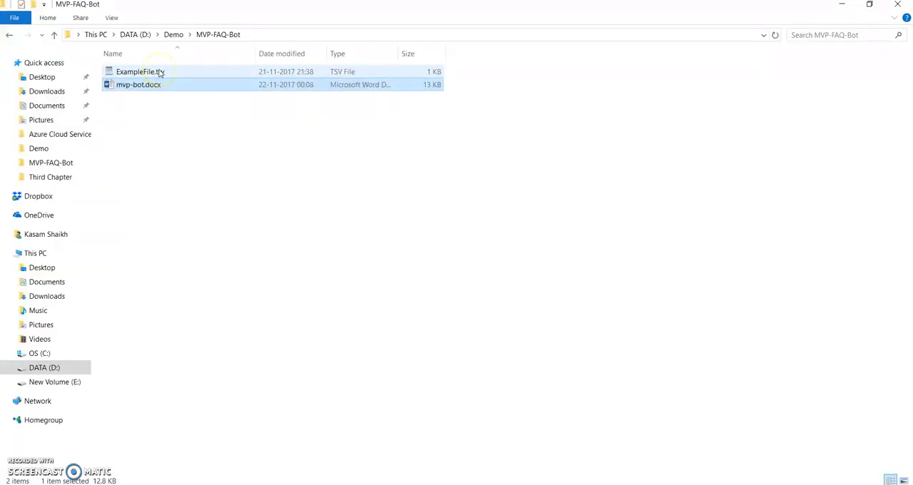
{"action": "left_click", "coordinate": [160, 73]}
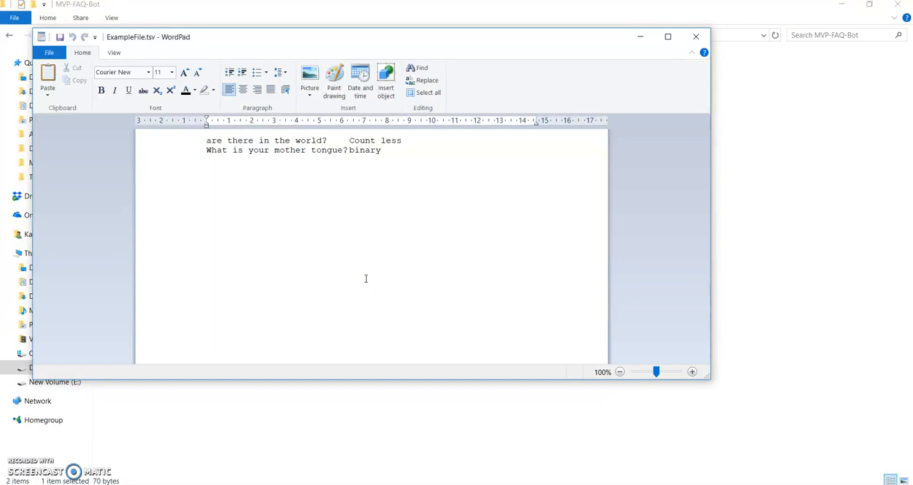
{"action": "type", "text": "Ho"}
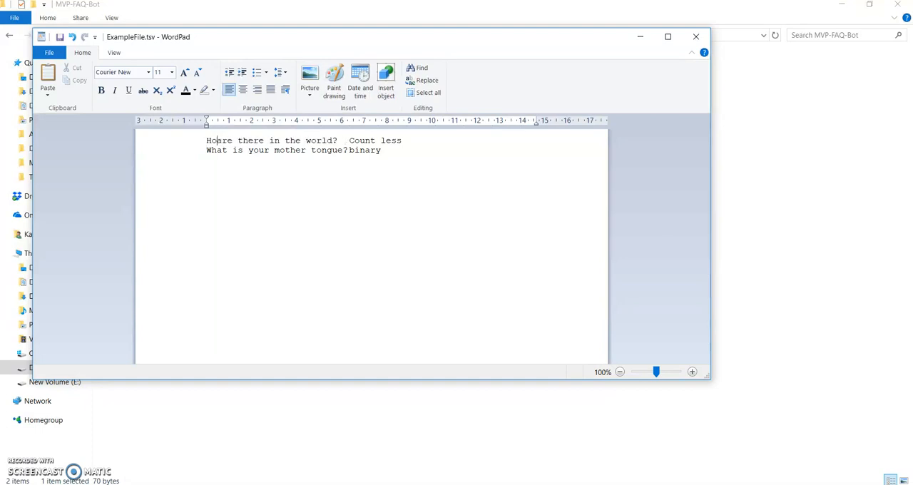
{"action": "type", "text": "w mant l"}
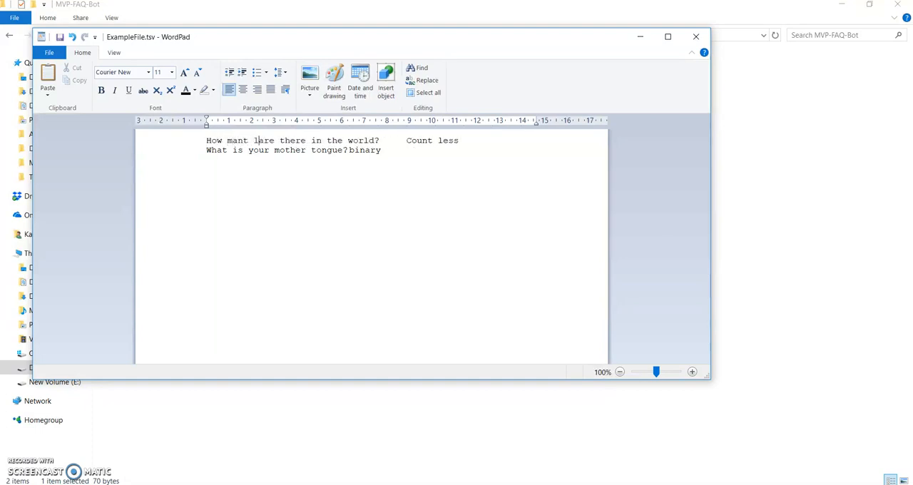
{"action": "type", "text": "aunguaes"}
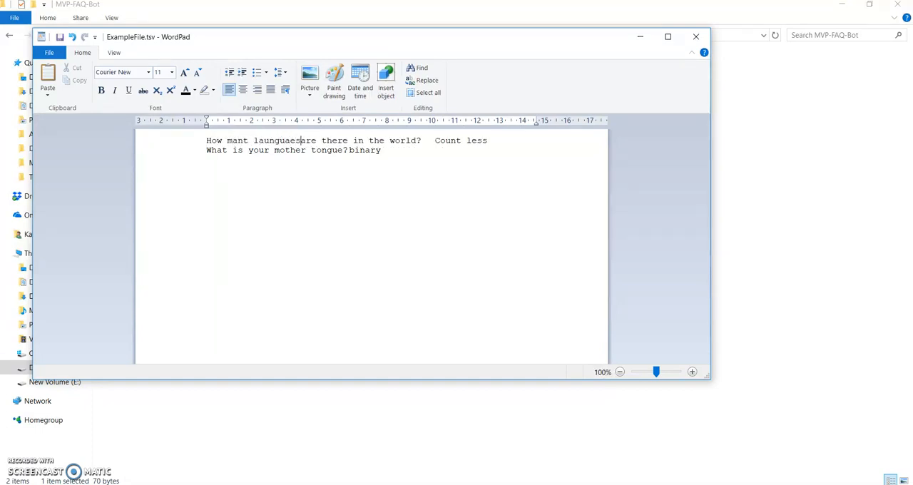
{"action": "key", "text": "BackSpace"}
{"action": "key", "text": "BackSpace"}
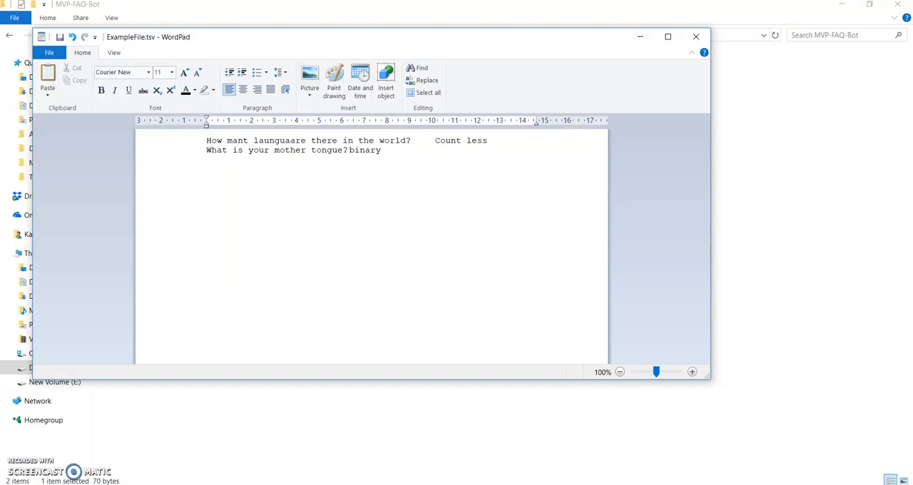
{"action": "type", "text": "ges"}
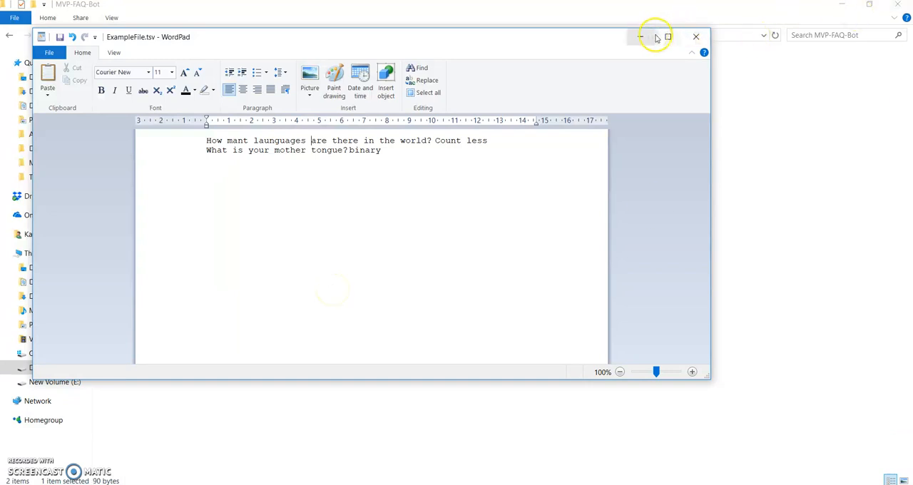
{"action": "left_click", "coordinate": [698, 36]}
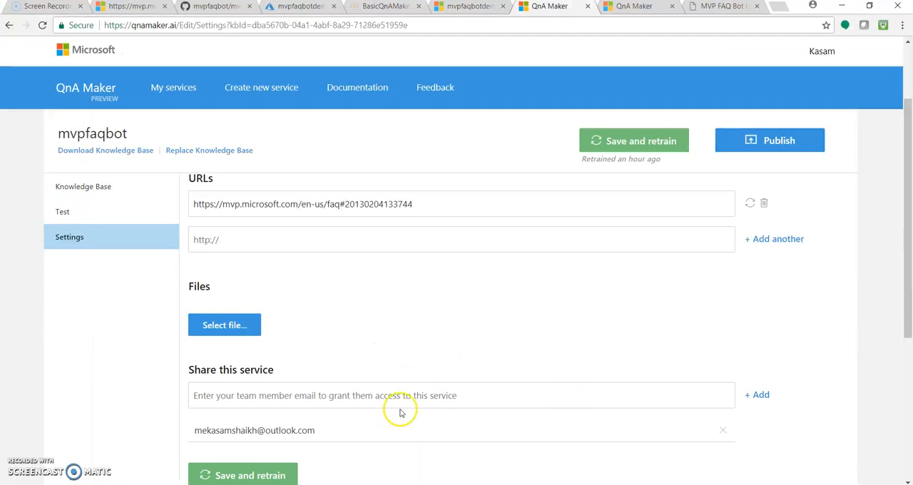
{"action": "key", "text": "alt+Tab"}
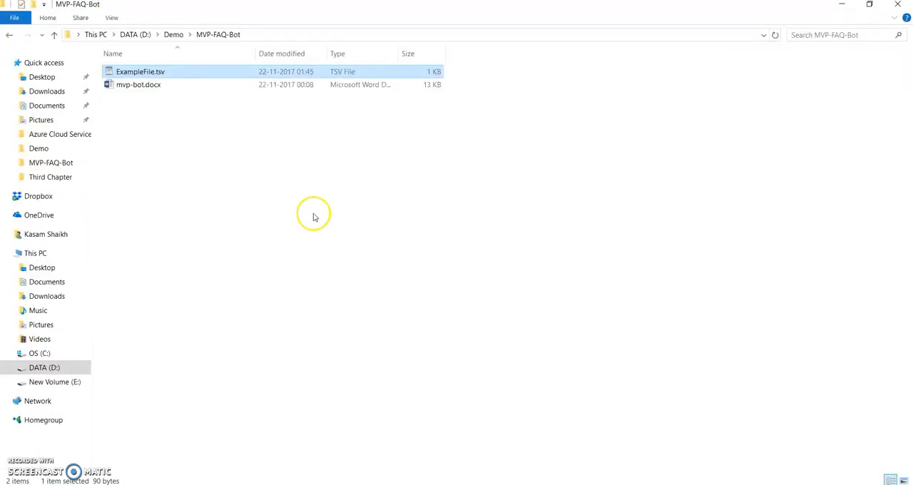
{"action": "left_click", "coordinate": [148, 87]}
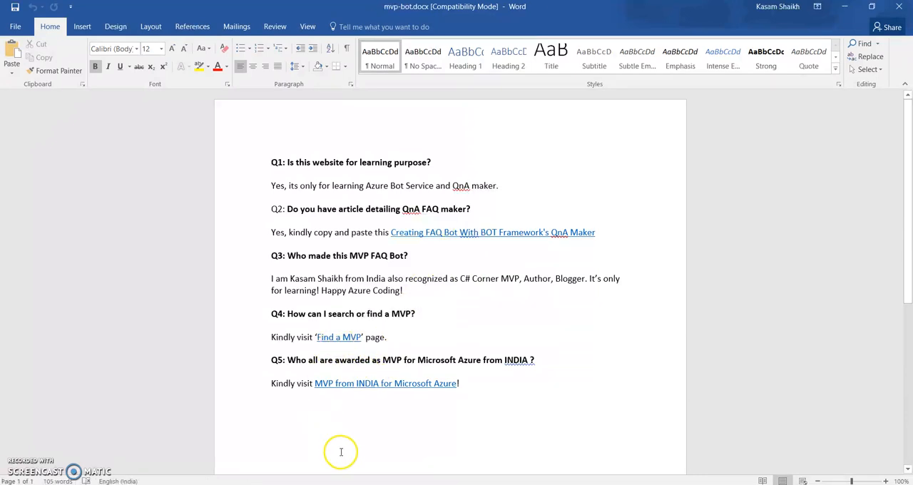
{"action": "left_click_drag", "start_coordinate": [287, 314], "coordinate": [420, 315]}
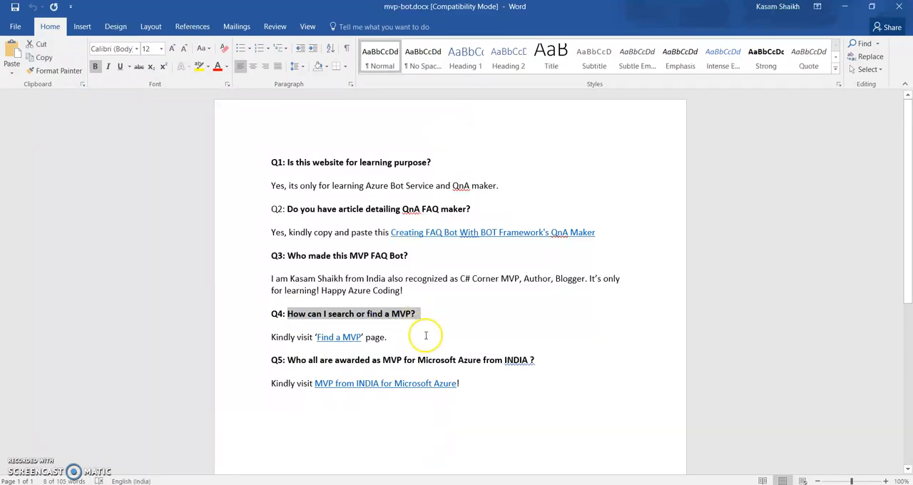
{"action": "left_click", "coordinate": [369, 337]}
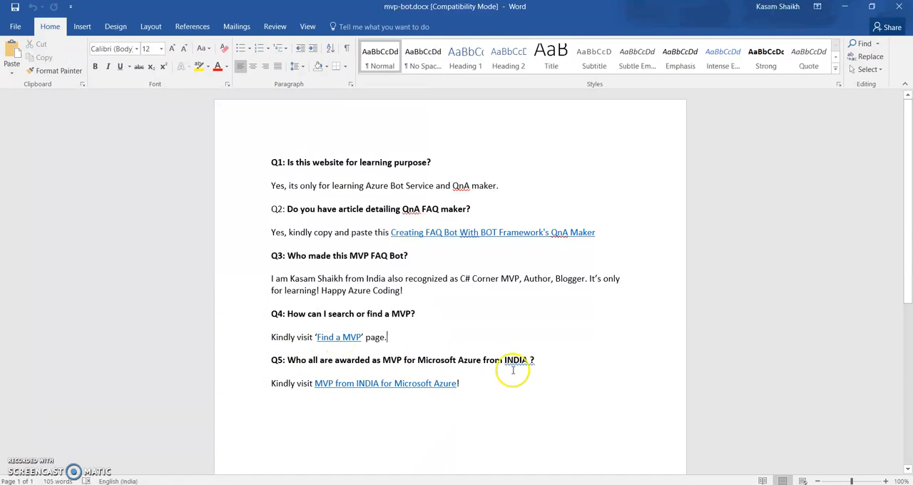
{"action": "left_click", "coordinate": [900, 7]}
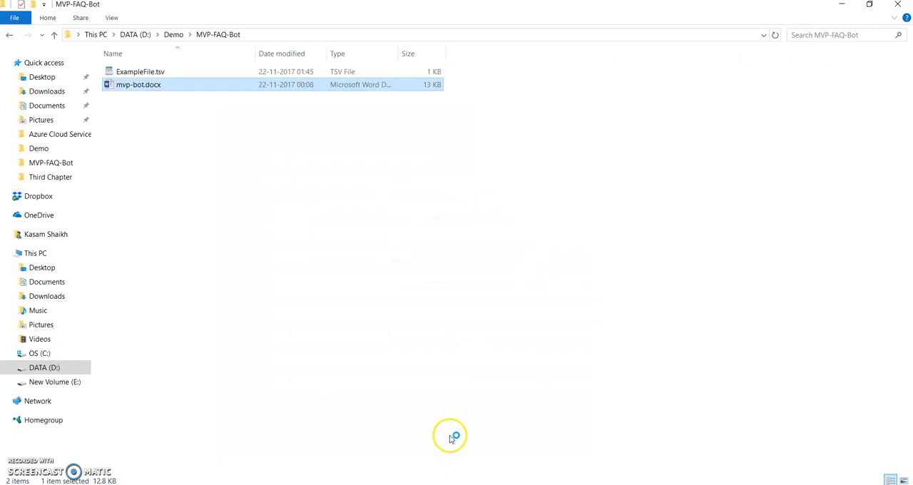
Add D:\Demo\MVP-FAQ-Bot\mvp-bot.docx as a file source of mvpfaqbot
{"action": "left_click", "coordinate": [394, 446]}
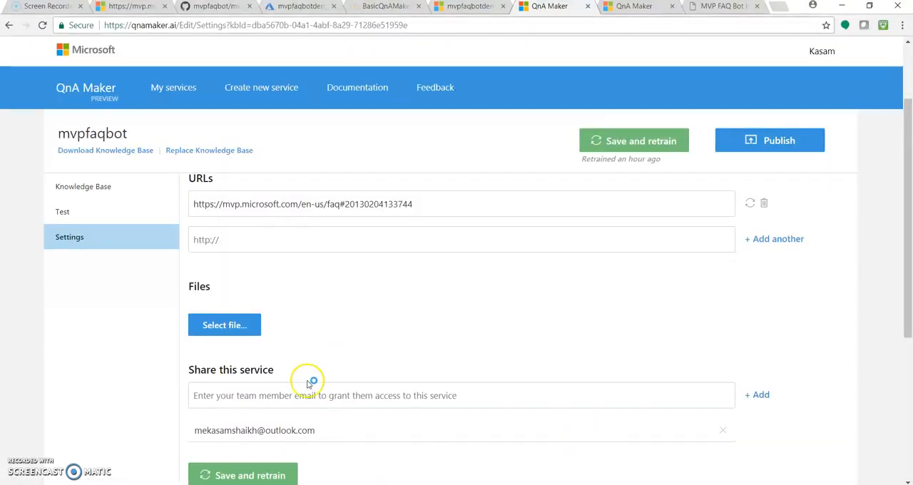
{"action": "left_click", "coordinate": [233, 328]}
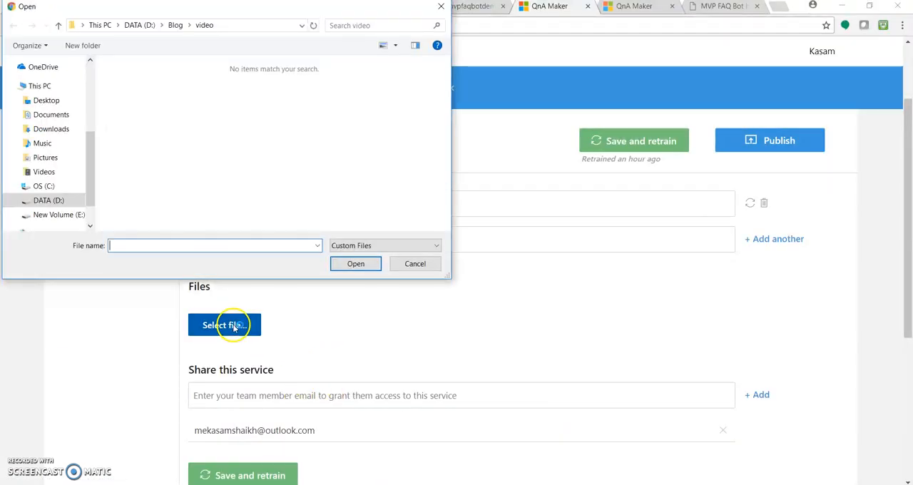
{"action": "left_click", "coordinate": [175, 25]}
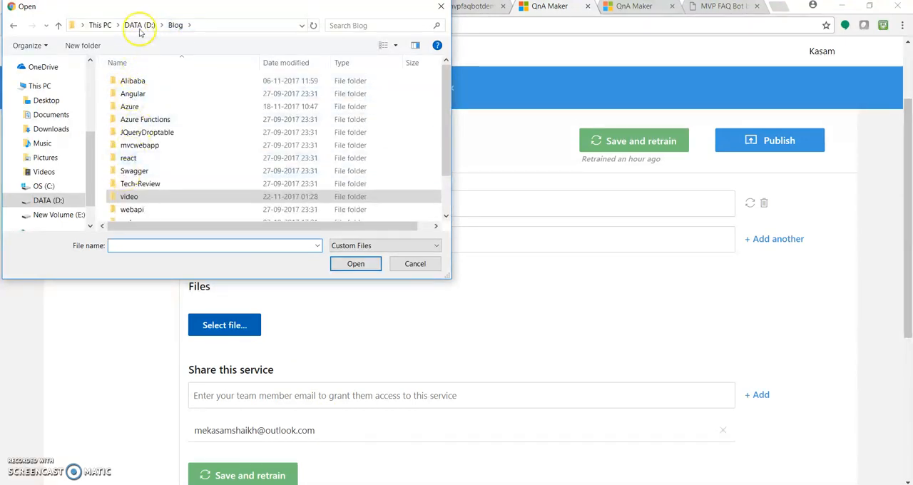
{"action": "left_click", "coordinate": [143, 26]}
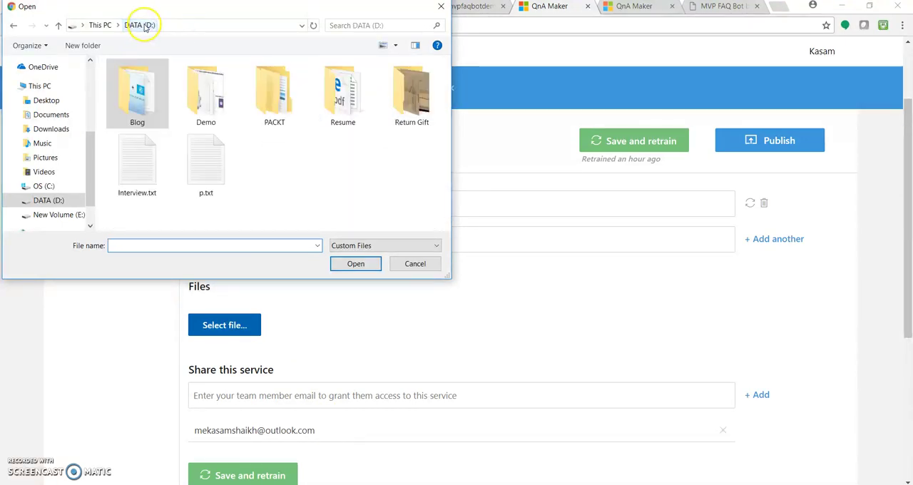
{"action": "double_click", "coordinate": [205, 96]}
{"action": "double_click", "coordinate": [175, 146]}
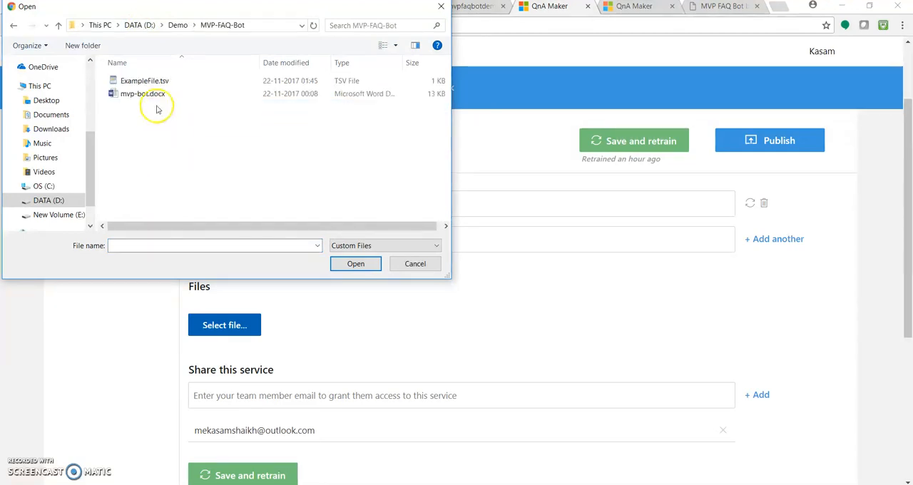
{"action": "double_click", "coordinate": [151, 96]}
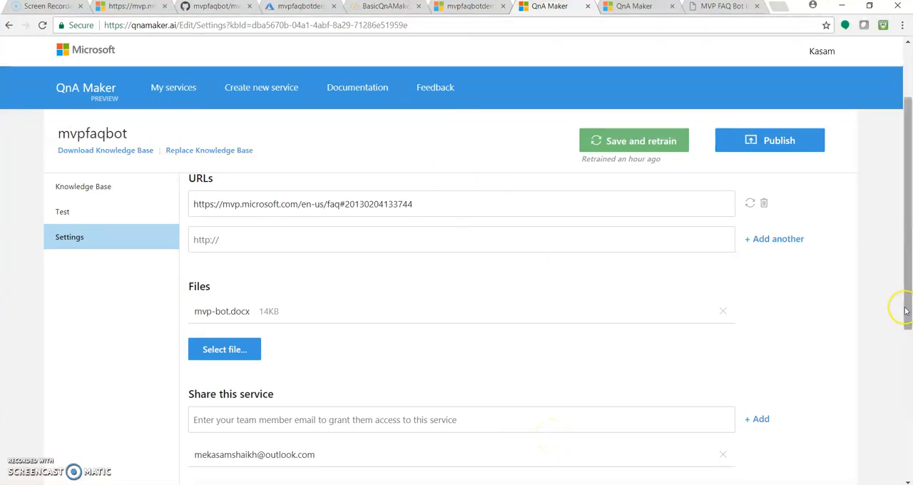
{"action": "left_click_drag", "start_coordinate": [907, 310], "coordinate": [908, 360]}
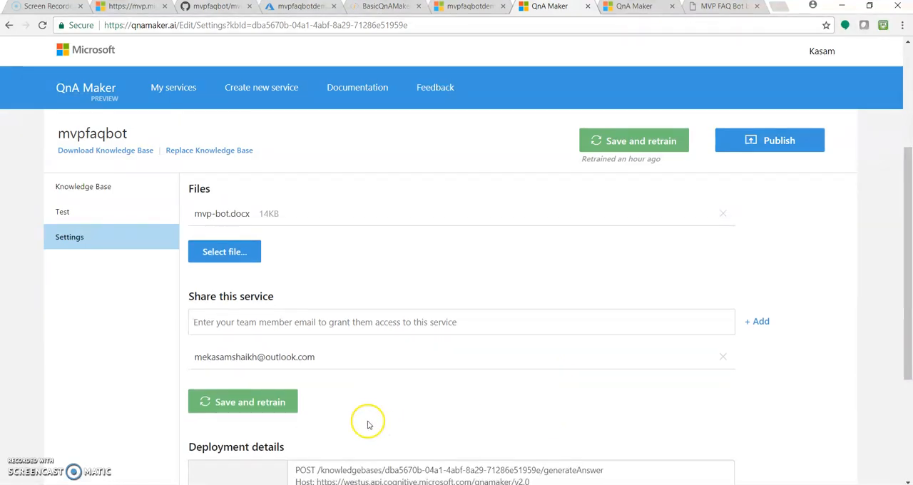
Save and retrain, then return to the Knowledge Base list now holding 22 QnA pairs
{"action": "left_click", "coordinate": [258, 416]}
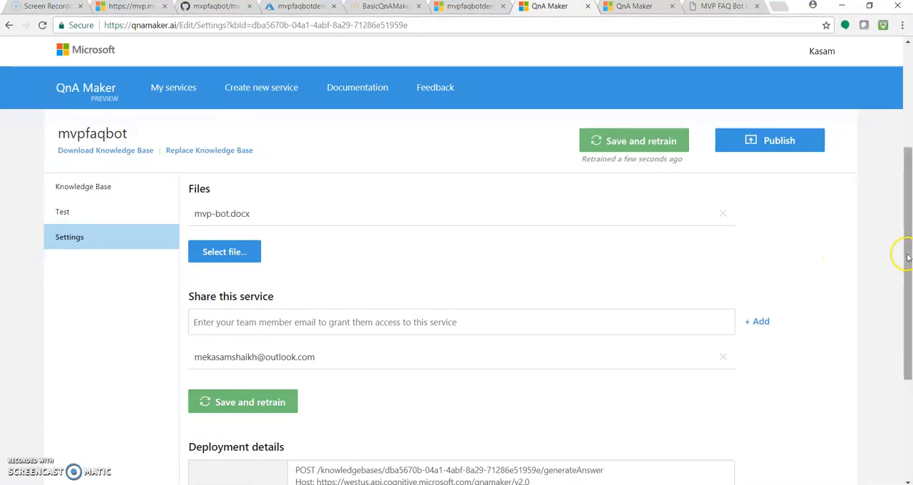
{"action": "mouse_move", "coordinate": [904, 255]}
{"action": "left_mouse_down"}
{"action": "mouse_move", "coordinate": [906, 309]}
{"action": "mouse_move", "coordinate": [903, 229]}
{"action": "left_mouse_up"}
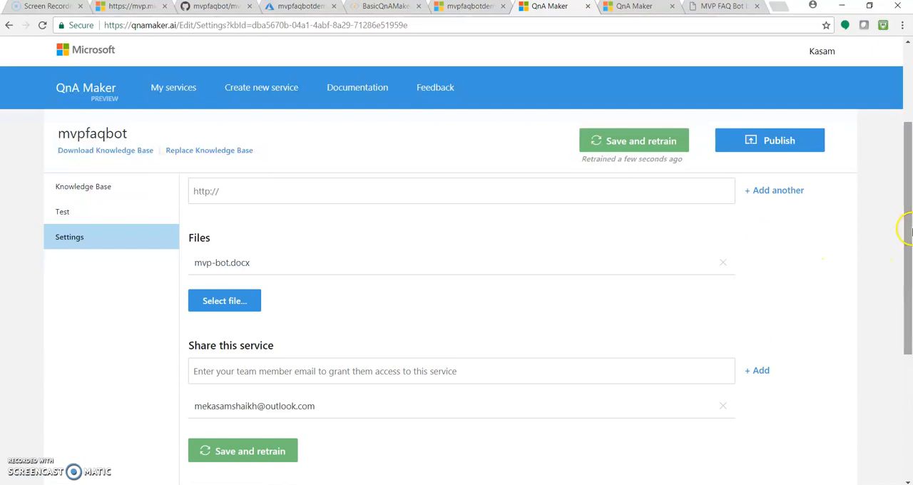
{"action": "left_click", "coordinate": [81, 197]}
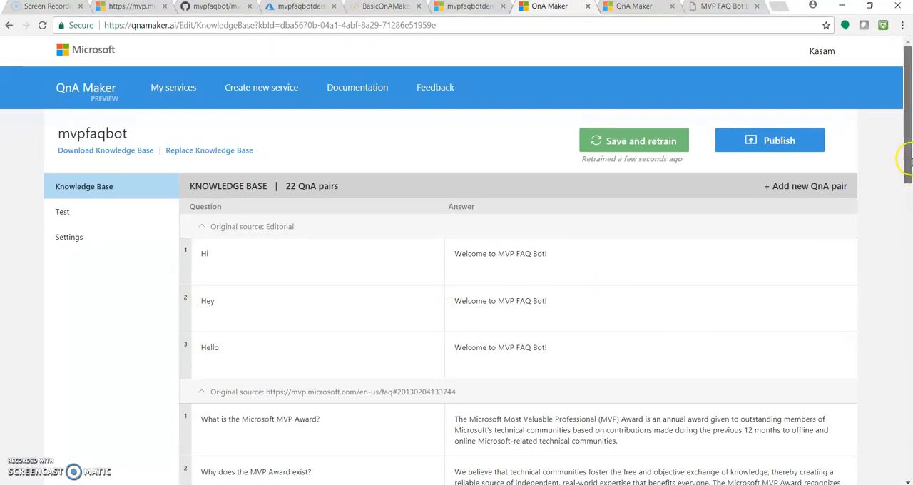
{"action": "left_click_drag", "start_coordinate": [907, 164], "coordinate": [906, 443]}
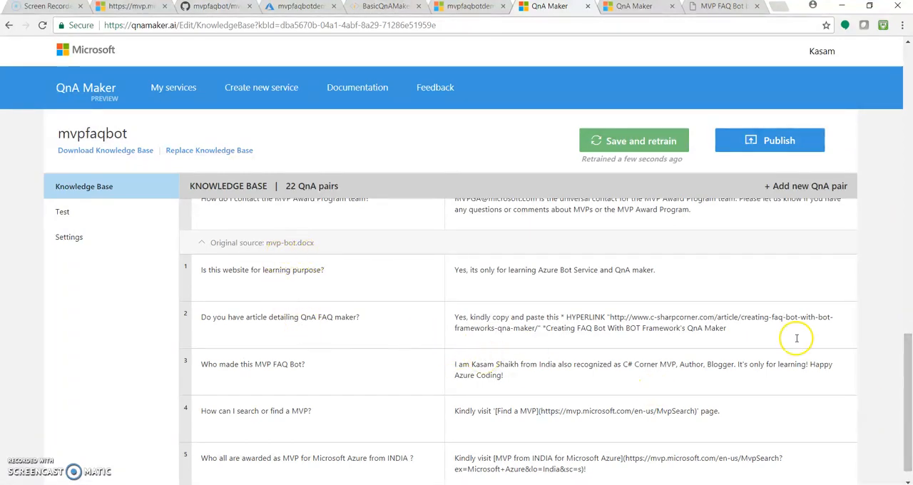
{"action": "left_click_drag", "start_coordinate": [903, 368], "coordinate": [908, 392]}
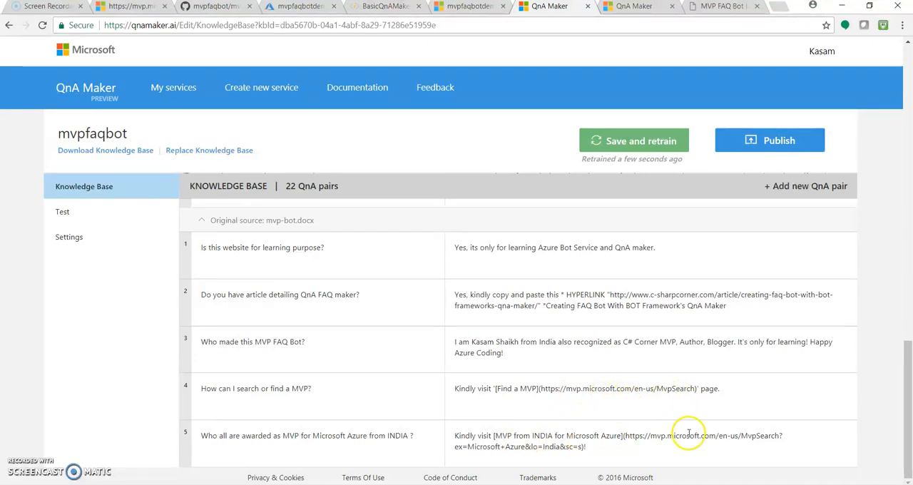
{"action": "mouse_move", "coordinate": [909, 383]}
{"action": "left_mouse_down"}
{"action": "mouse_move", "coordinate": [910, 412]}
{"action": "mouse_move", "coordinate": [908, 367]}
{"action": "mouse_move", "coordinate": [910, 402]}
{"action": "left_mouse_up"}
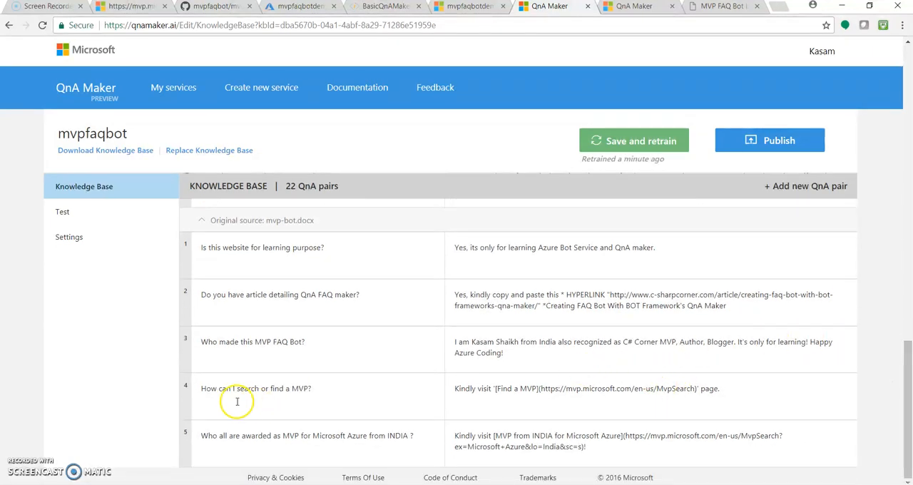
Select the row 4 question text and save and retrain the knowledge base again
{"action": "left_click_drag", "start_coordinate": [202, 392], "coordinate": [322, 379]}
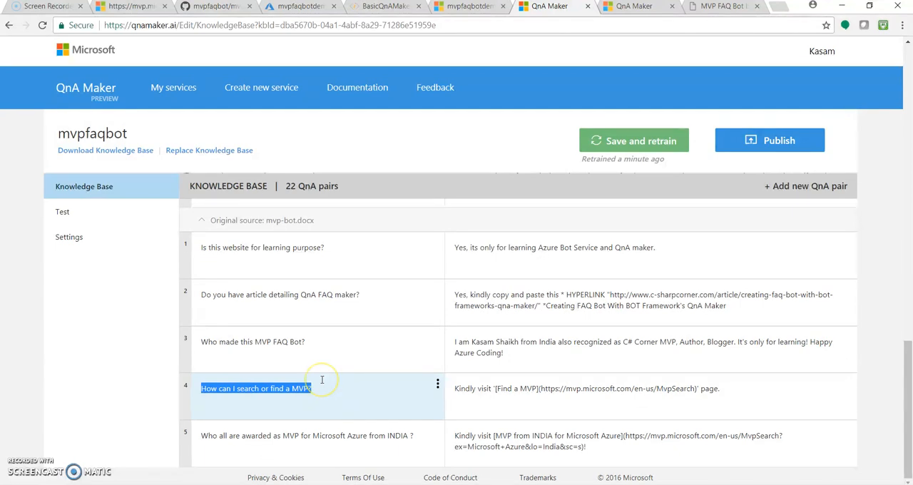
{"action": "left_click", "coordinate": [642, 142]}
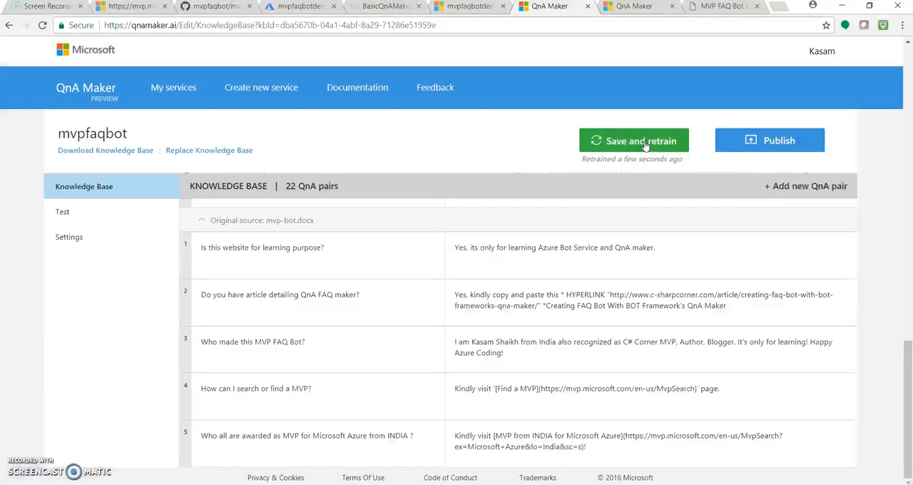
Start publishing to review the five new mvp-bot.docx pairs, then switch to the FAQ bot chat
{"action": "left_click", "coordinate": [797, 146]}
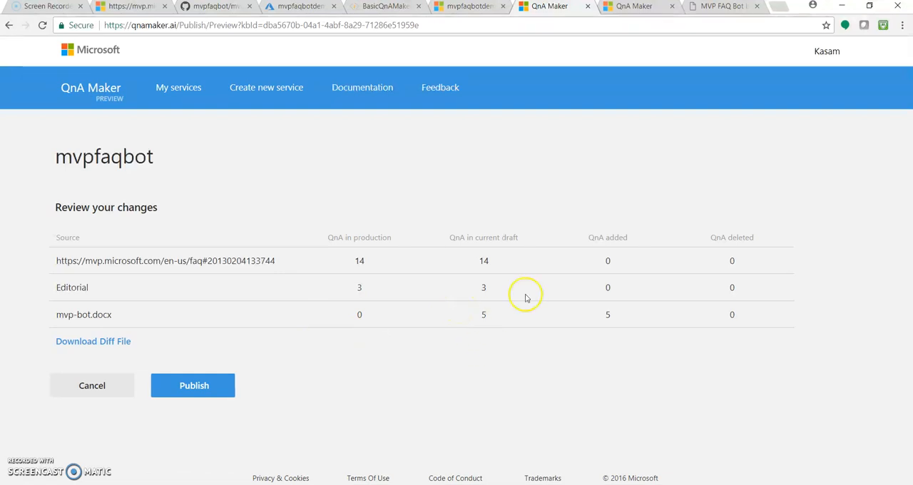
{"action": "left_click", "coordinate": [724, 7]}
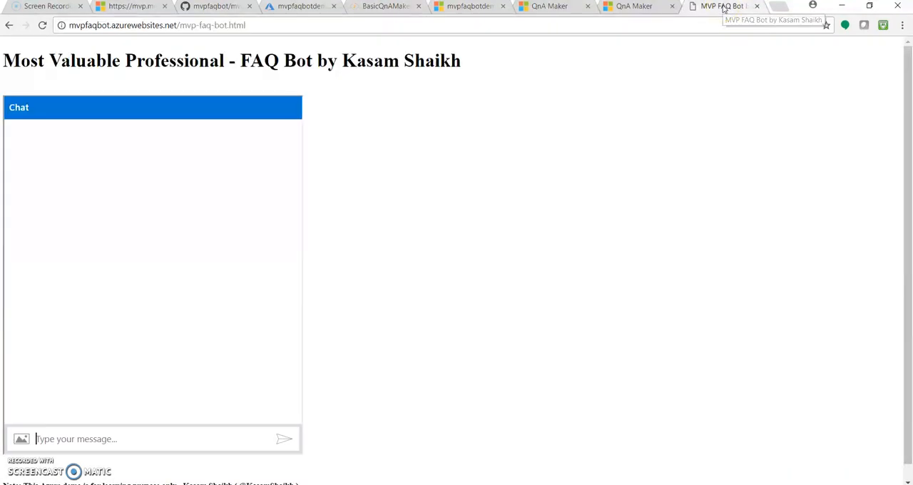
Reload the MVP FAQ Bot web chat page
{"action": "left_click", "coordinate": [41, 26]}
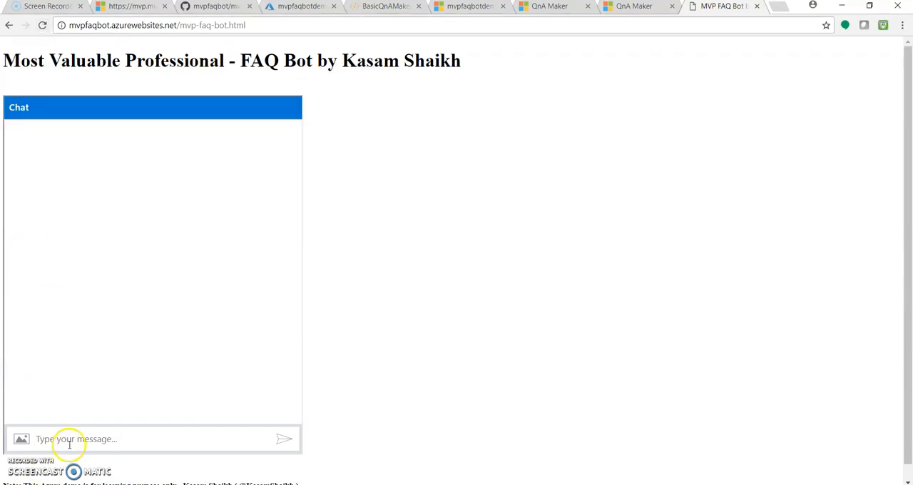
{"action": "type", "text": "How can I search or find a MVP?"}
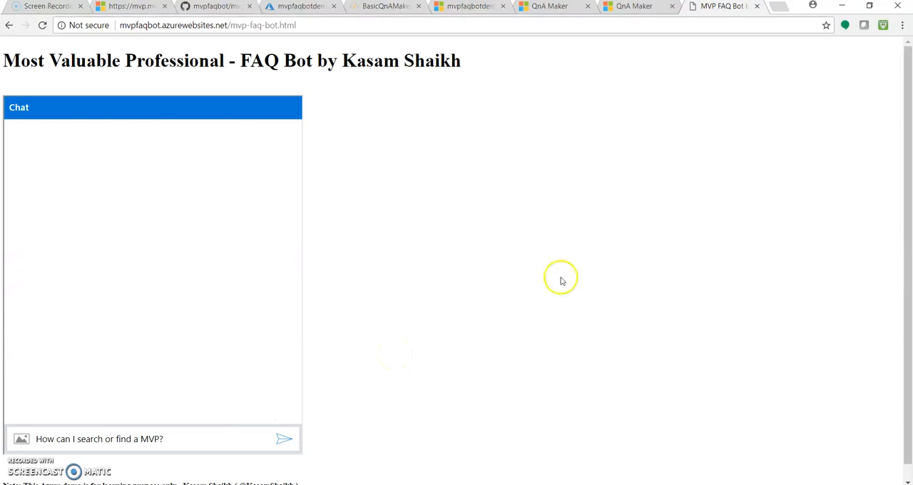
Return to the publish review and publish mvpfaqbot so the service is deployed
{"action": "left_click", "coordinate": [634, 7]}
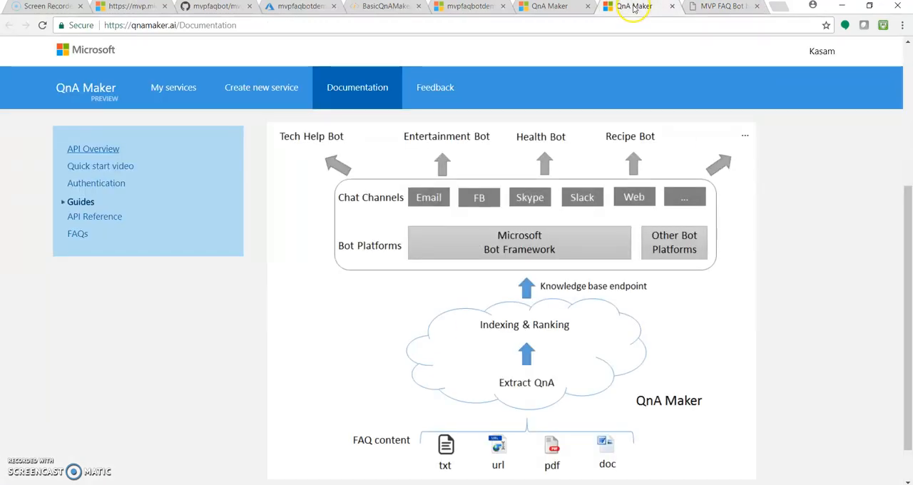
{"action": "left_click", "coordinate": [567, 8]}
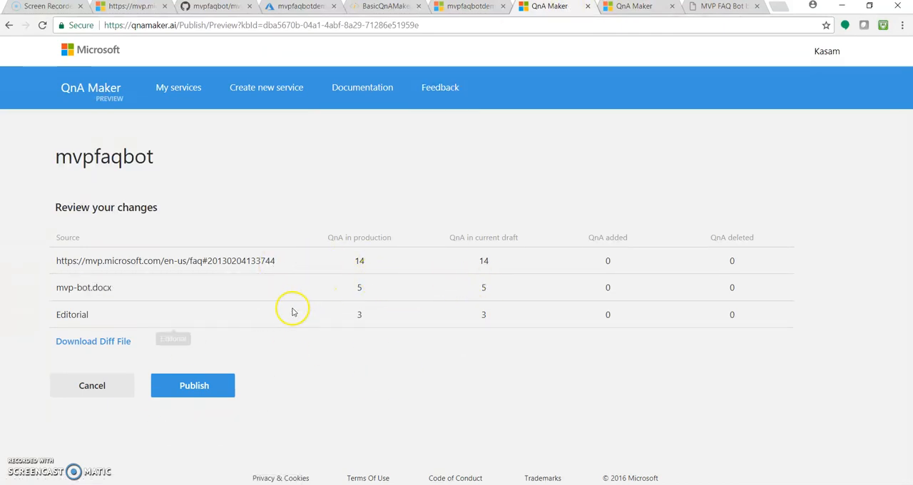
{"action": "left_click", "coordinate": [203, 386]}
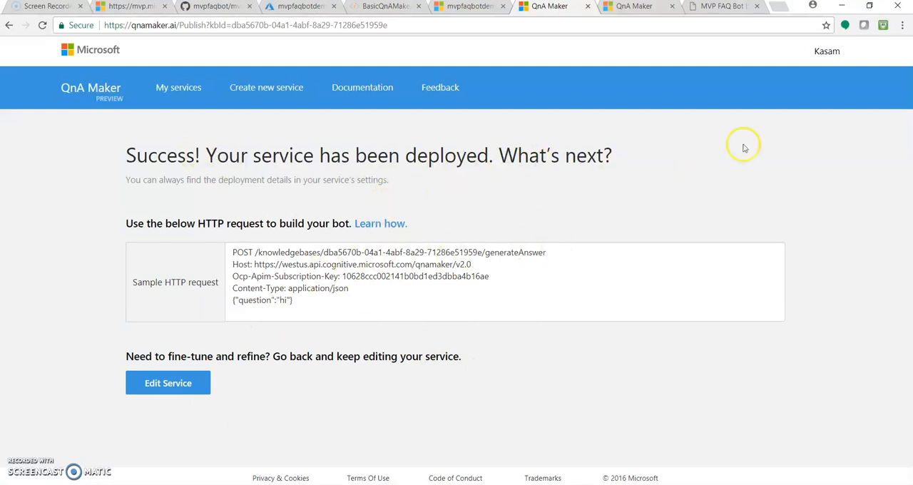
Reload the MVP FAQ Bot chat page and send a Hello greeting to the bot
{"action": "left_click", "coordinate": [713, 9]}
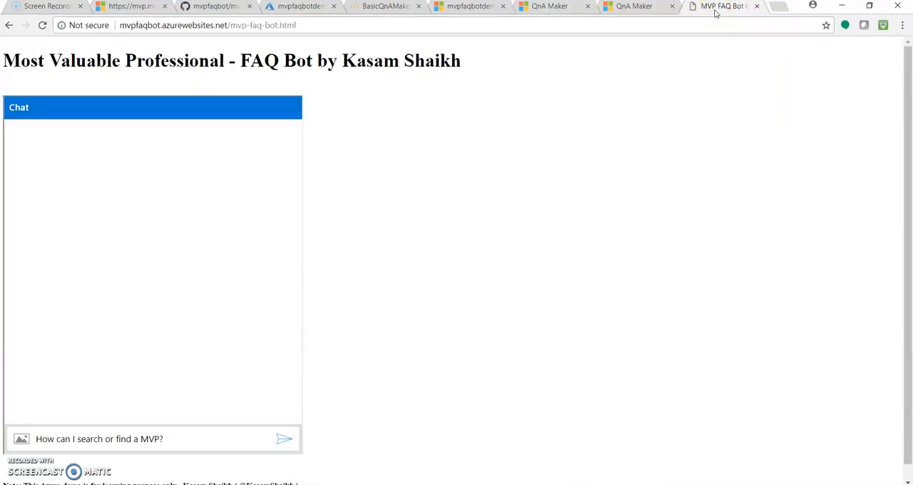
{"action": "key", "text": "F5"}
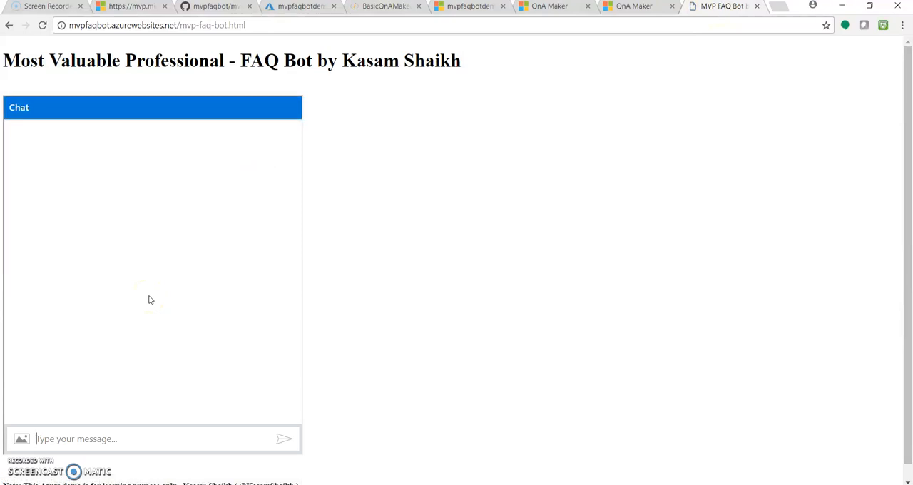
{"action": "key", "text": "BackSpace"}
{"action": "type", "text": "How can I search or find a MVP"}
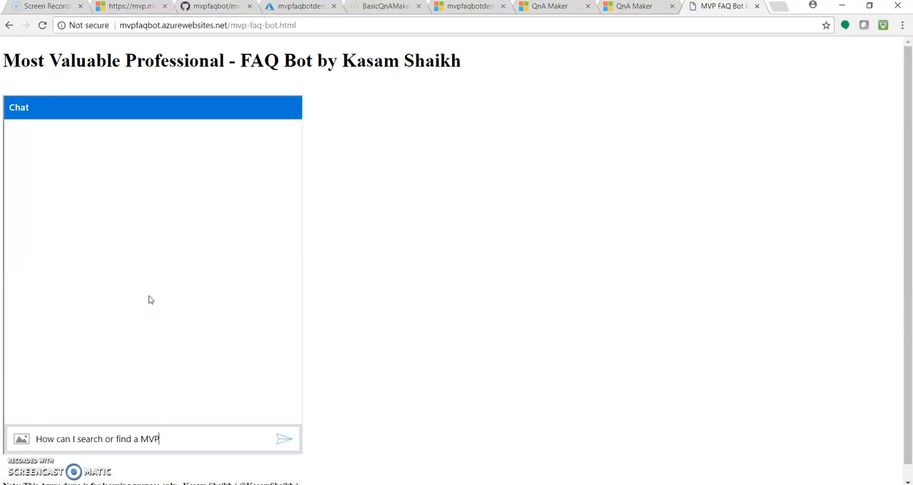
{"action": "key", "text": "BackSpace"}
{"action": "key", "text": "BackSpace"}
{"action": "key", "text": "BackSpace"}
{"action": "key", "text": "BackSpace"}
{"action": "key", "text": "BackSpace"}
{"action": "key", "text": "BackSpace"}
{"action": "key", "text": "BackSpace"}
{"action": "key", "text": "BackSpace"}
{"action": "key", "text": "BackSpace"}
{"action": "key", "text": "BackSpace"}
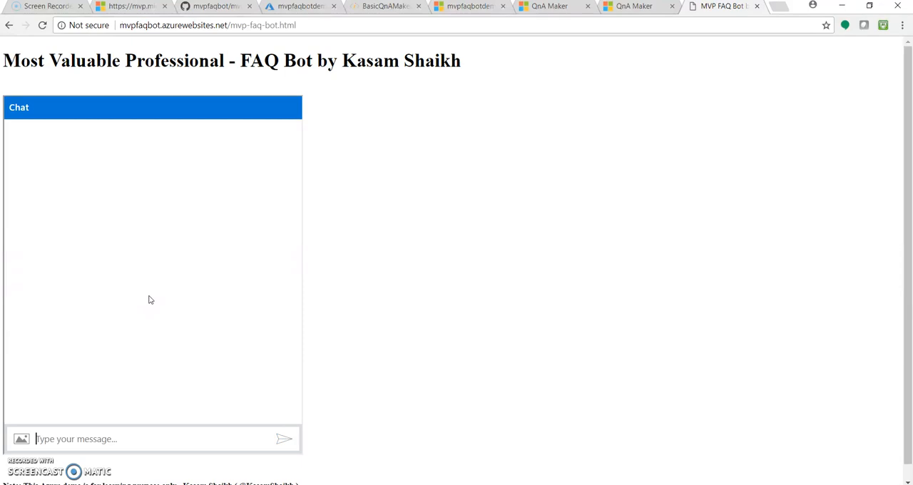
{"action": "type", "text": "Hello"}
{"action": "key", "text": "Return"}
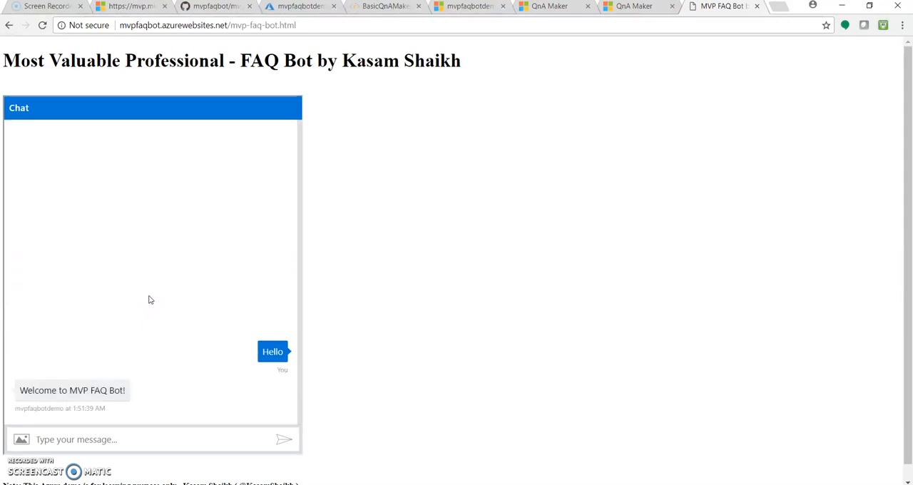
{"action": "type", "text": "How can I search or find a MVP?"}
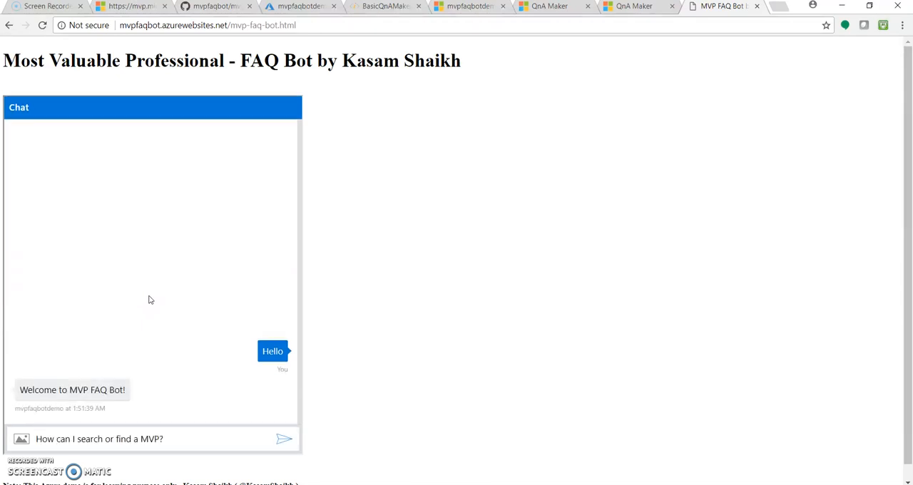
Ask how to find an MVP and follow the reply's Find a MVP link to Microsoft's page
{"action": "key", "text": "Return"}
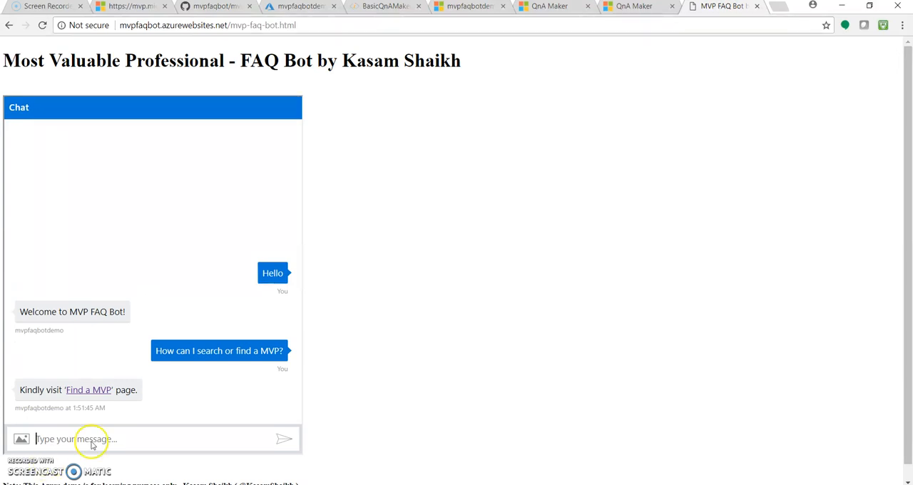
{"action": "left_click", "coordinate": [100, 395]}
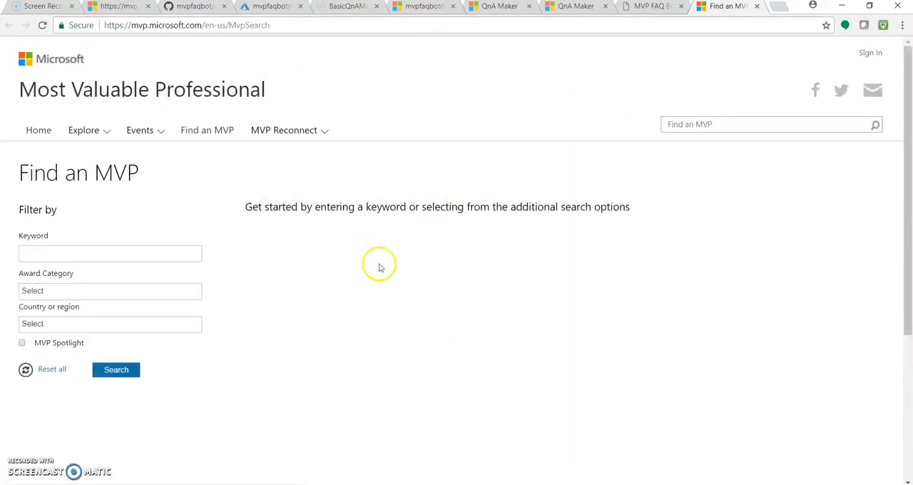
{"action": "left_click", "coordinate": [648, 8]}
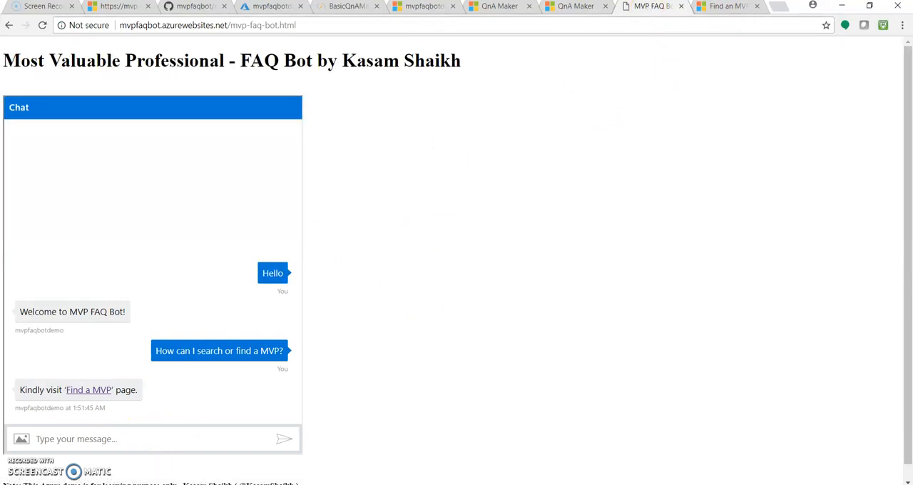
Copy the Q5 India Azure MVP question from Word and send it to the bot
{"action": "key", "text": "alt+Tab"}
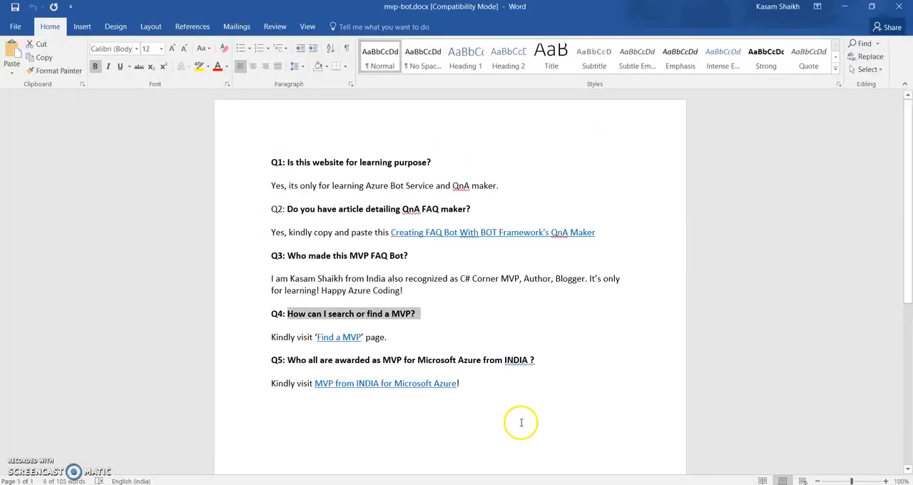
{"action": "left_click_drag", "start_coordinate": [288, 360], "coordinate": [531, 360]}
{"action": "key", "text": "ctrl+c"}
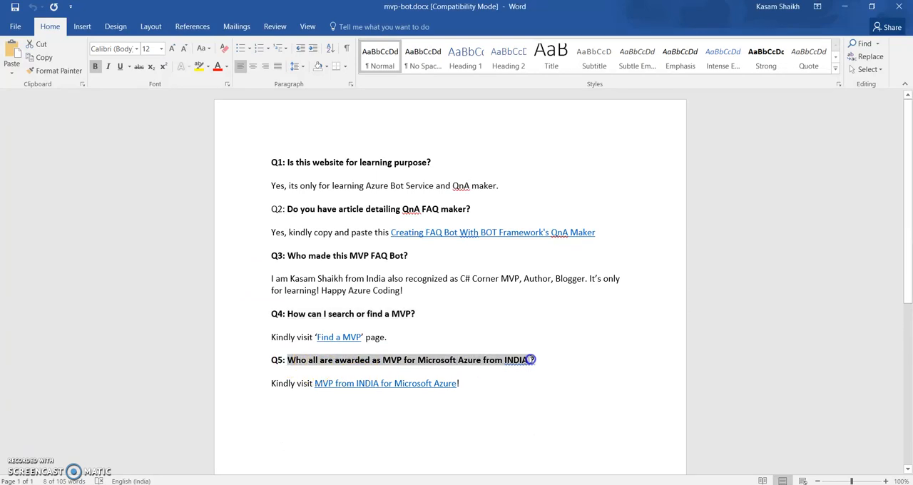
{"action": "key", "text": "alt+Tab"}
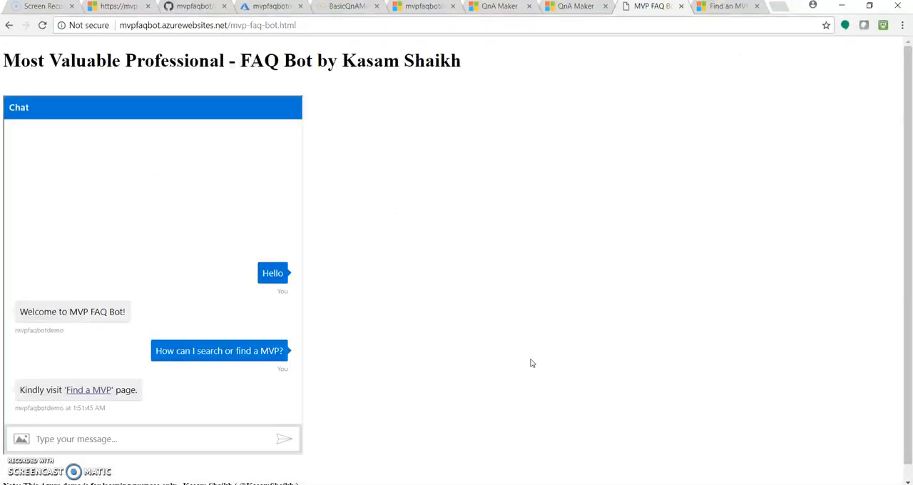
{"action": "left_click", "coordinate": [100, 440]}
{"action": "key", "text": "ctrl+v"}
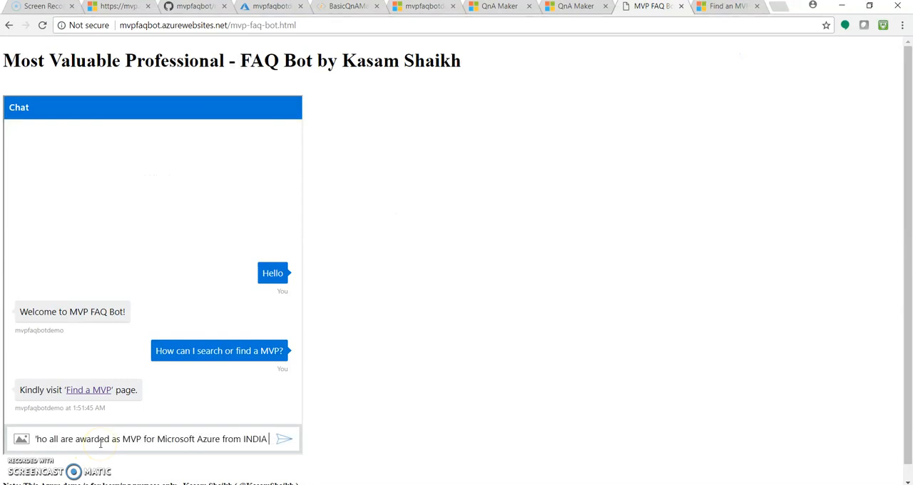
{"action": "key", "text": "Return"}
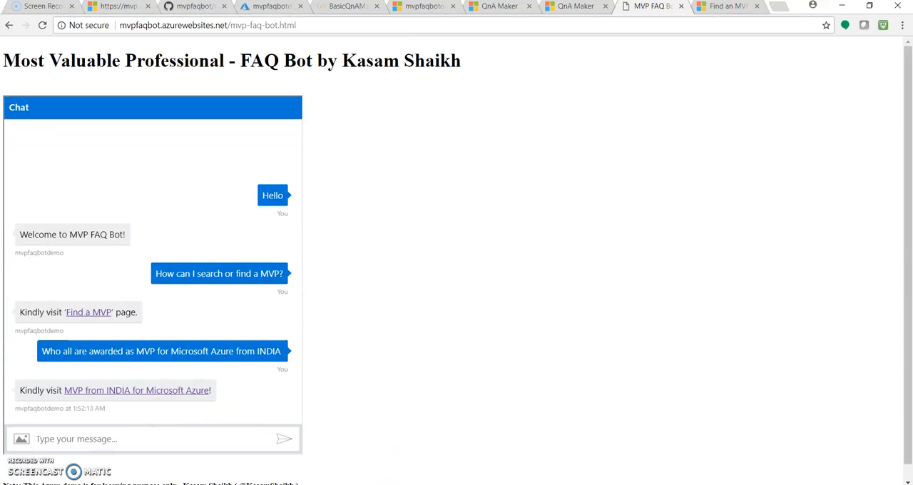
Copy Q3 'Who made this MVP FAQ Bot?' from Word and send it to the bot
{"action": "key", "text": "alt+Tab"}
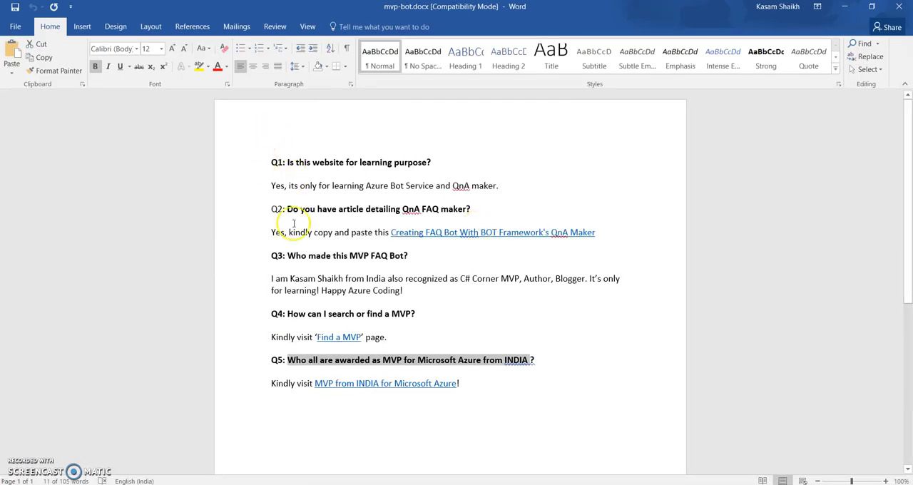
{"action": "left_click_drag", "start_coordinate": [287, 256], "coordinate": [414, 259]}
{"action": "key", "text": "ctrl+c"}
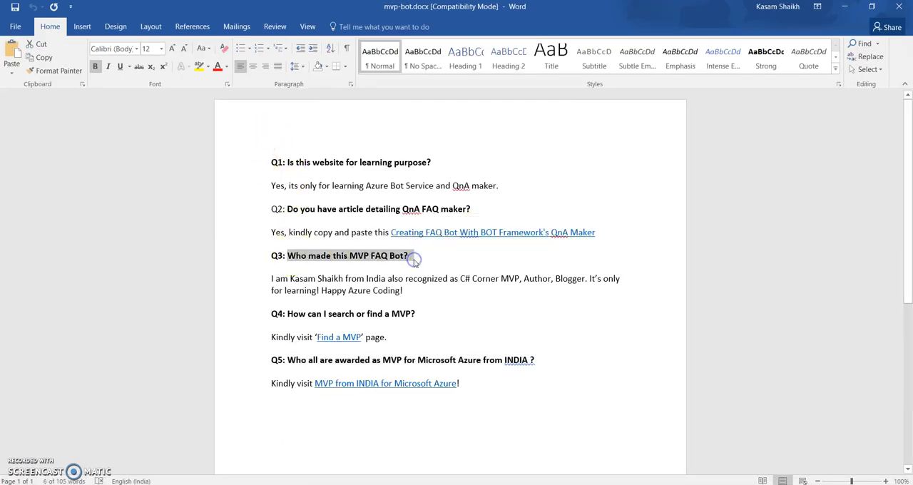
{"action": "key", "text": "alt+Tab"}
{"action": "key", "text": "ctrl+v"}
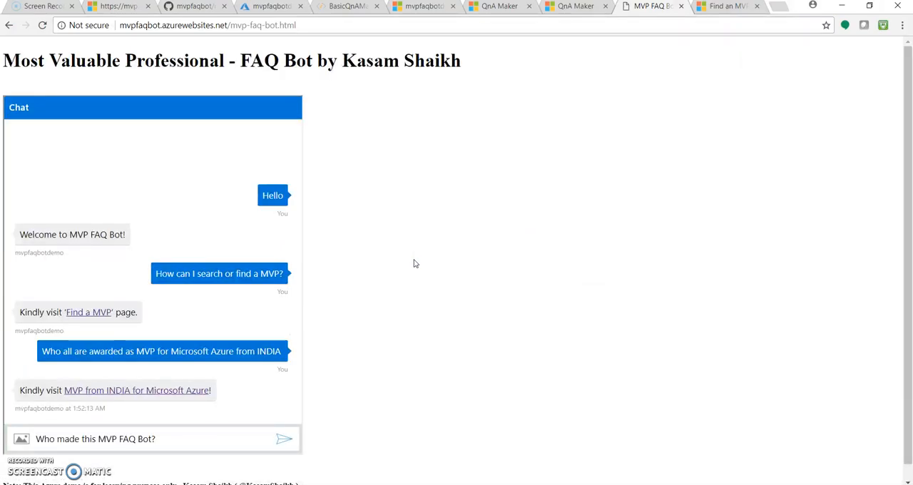
{"action": "key", "text": "Return"}
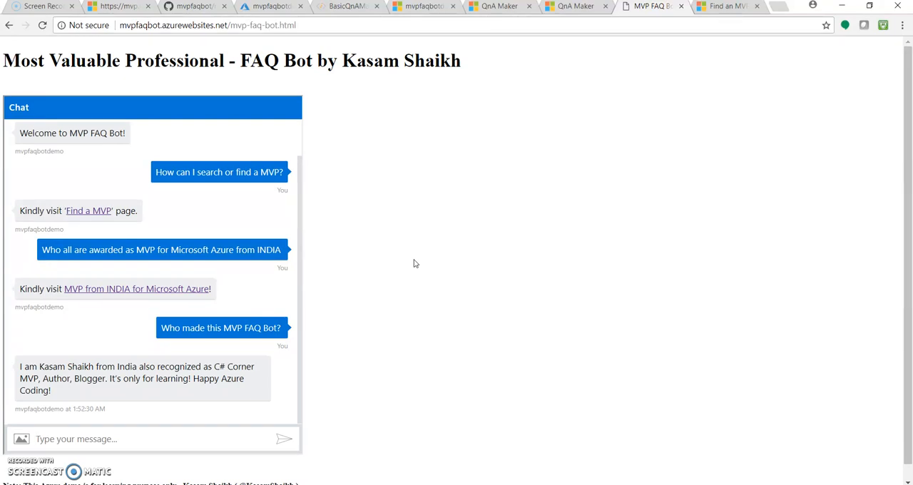
Bring up the Windows task switcher and step toward the Coder.pptx slide show
{"action": "key", "text": "alt+Tab"}
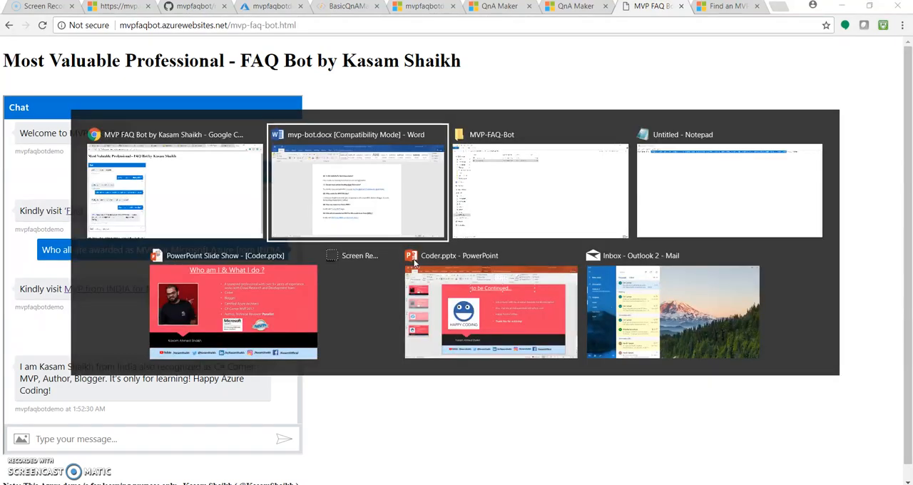
{"action": "key", "text": "alt+Tab"}
{"action": "key", "text": "alt+Tab"}
{"action": "key", "text": "alt+Tab"}
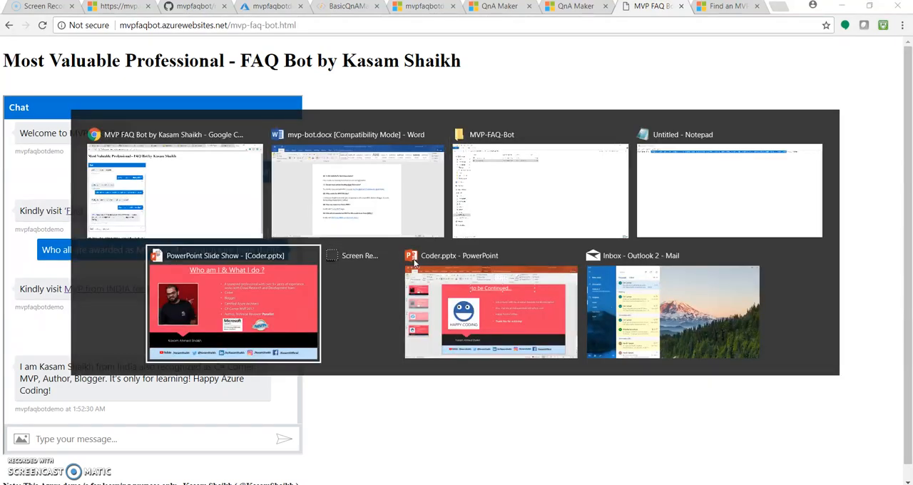